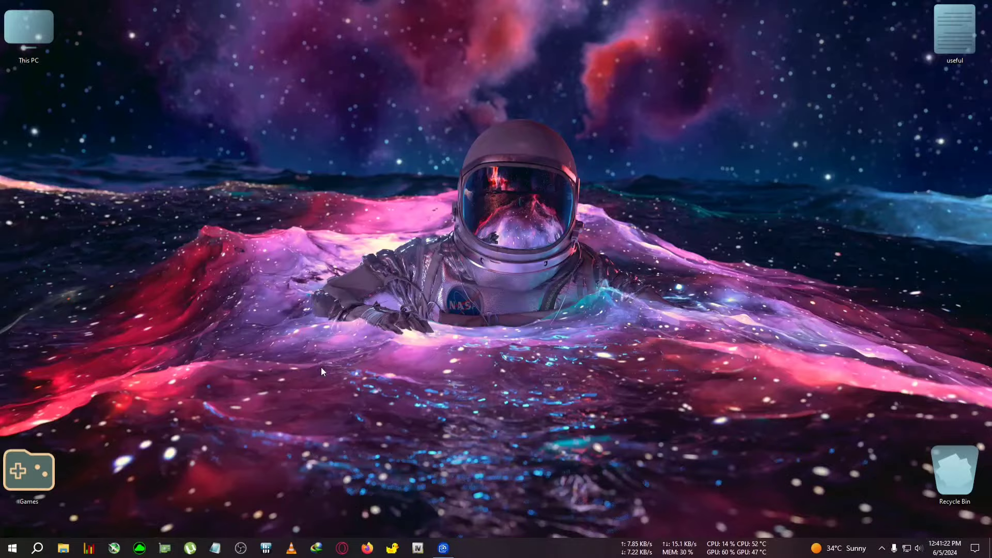
Step: Launch GeForce Experience and copy the PC Game Pass reward key from its Redeem details
key(super)
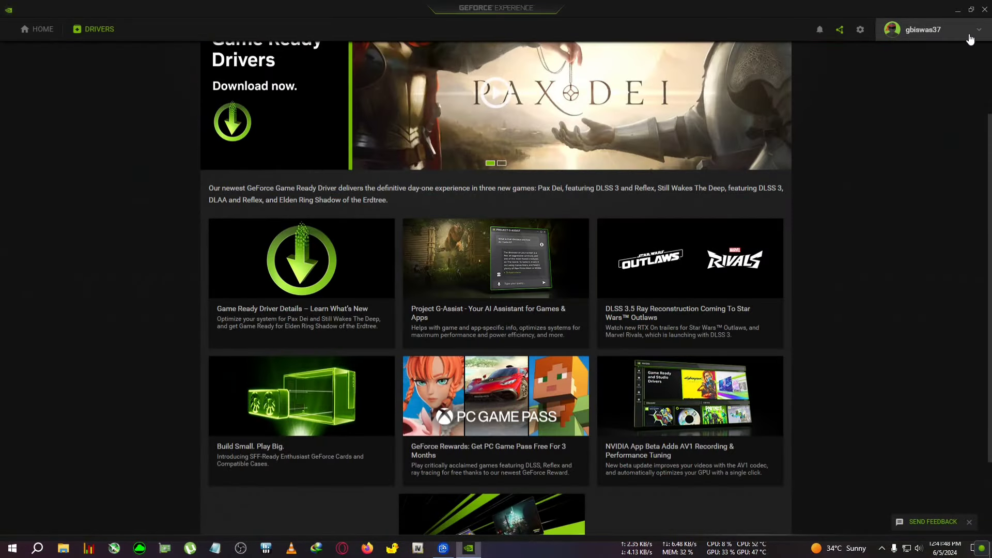
click(930, 29)
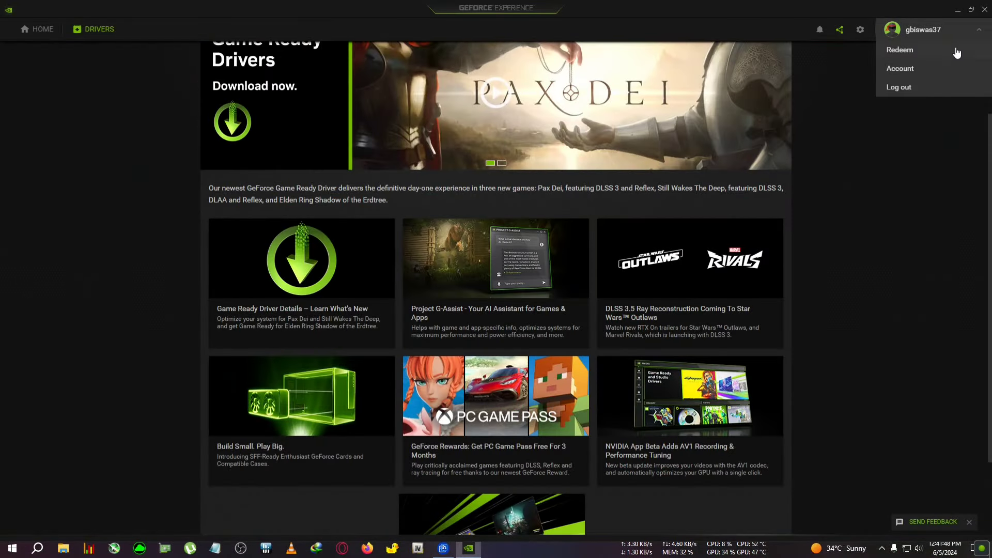
click(917, 58)
mouse_move(349, 223)
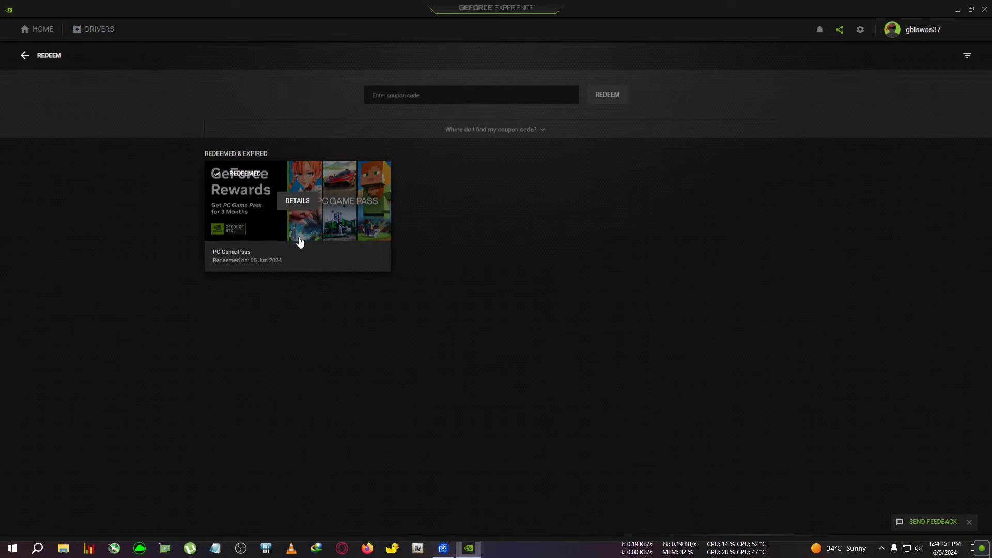
click(305, 207)
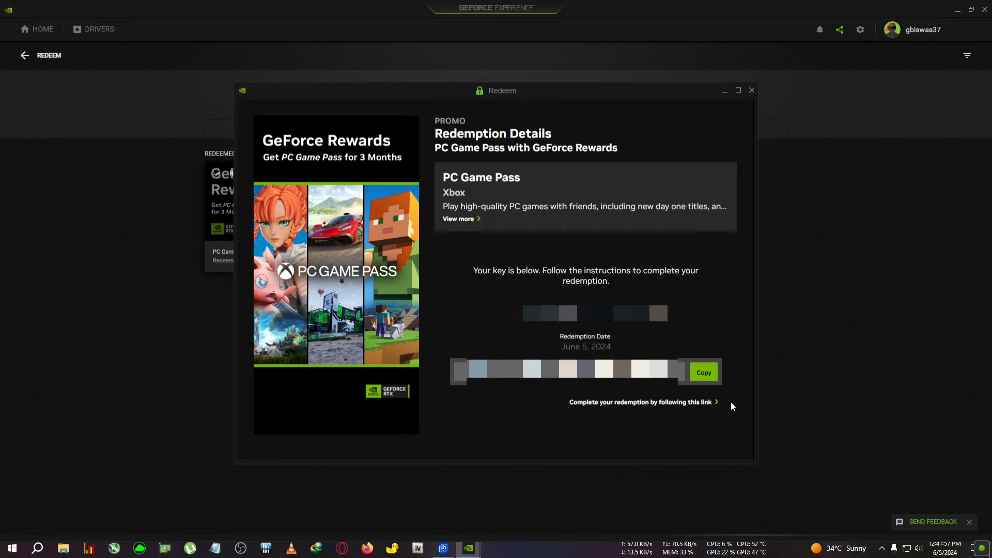
click(707, 379)
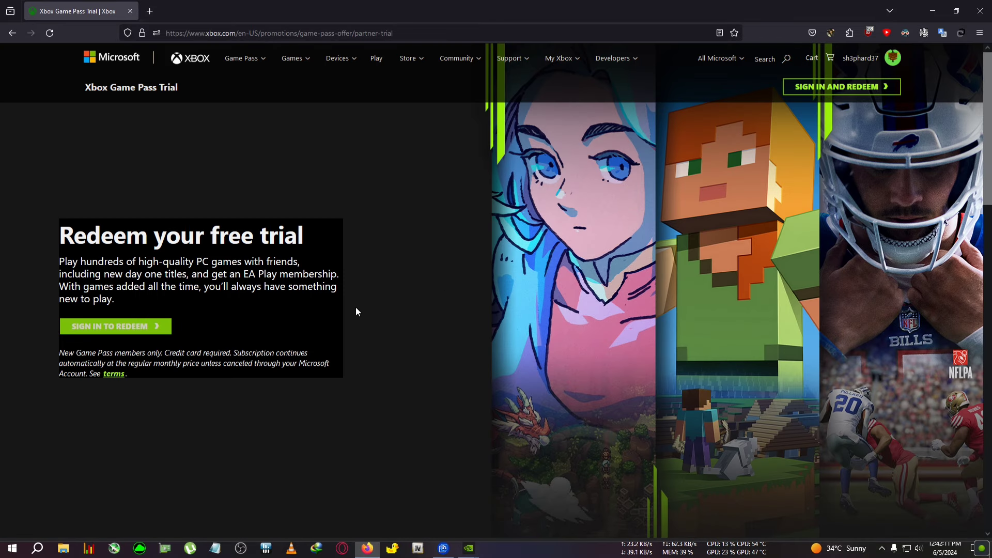
Step: Choose Sign in to redeem on the Xbox Game Pass Trial page
click(139, 327)
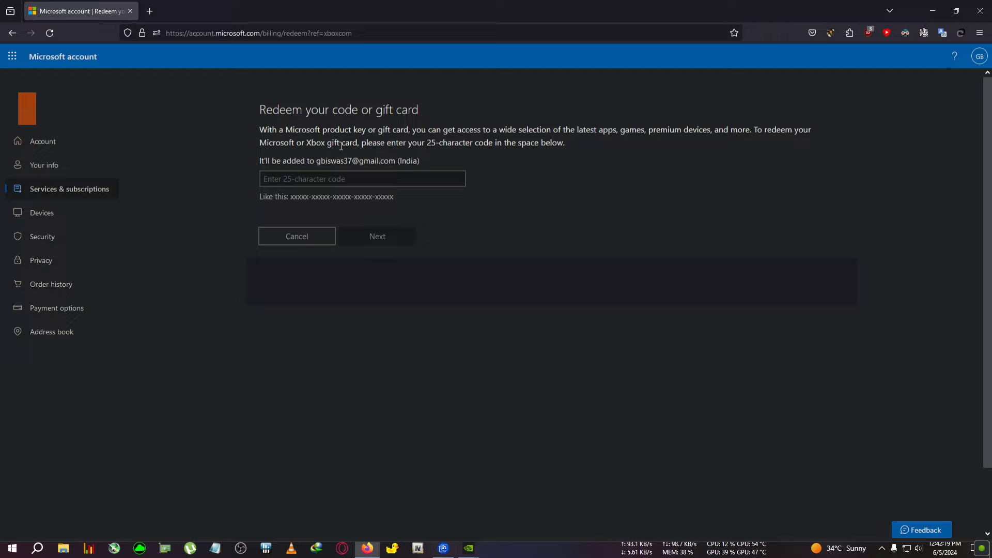
Step: Paste the copied reward key into the 25-character code box and continue
click(297, 178)
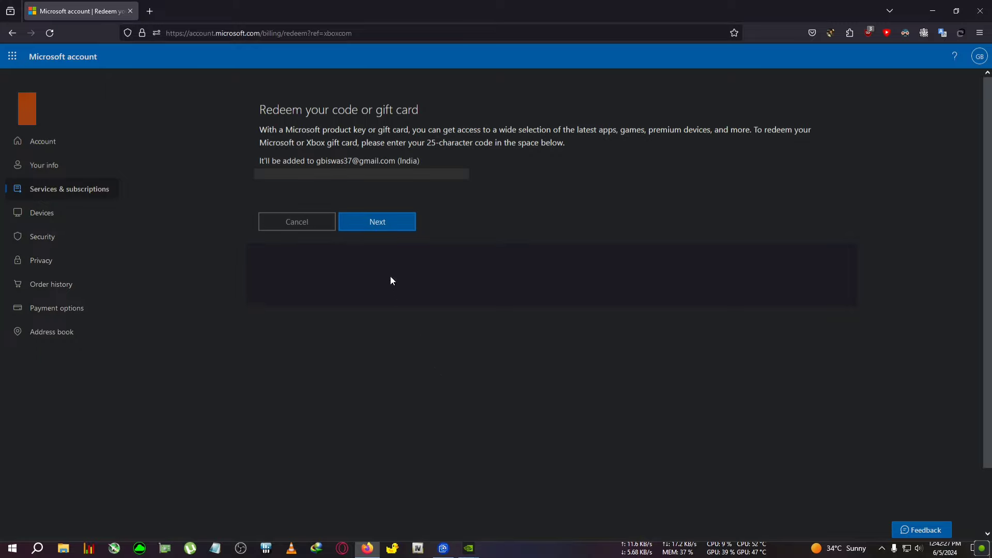
click(381, 230)
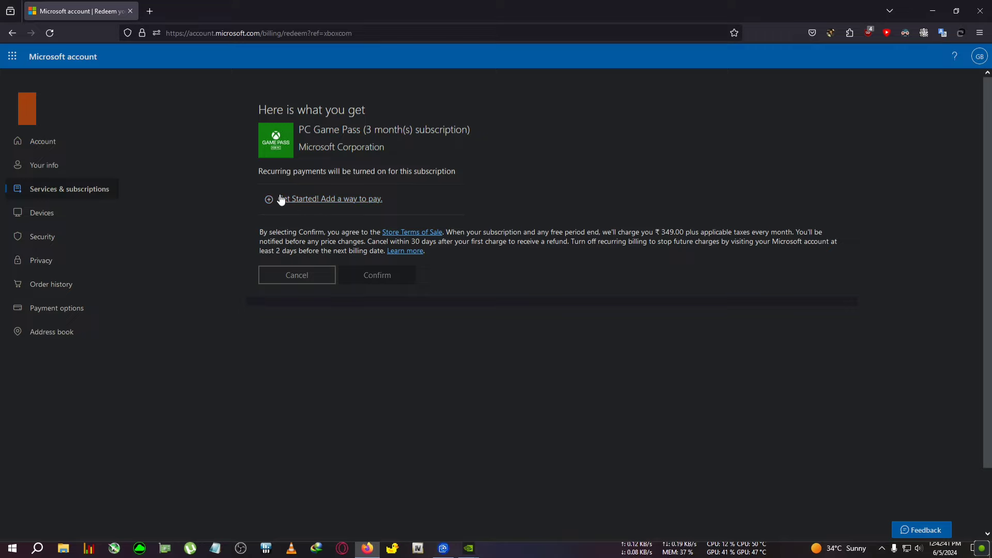
Step: Add a credit or debit card as payment, submitting the name and e-mail details
click(298, 201)
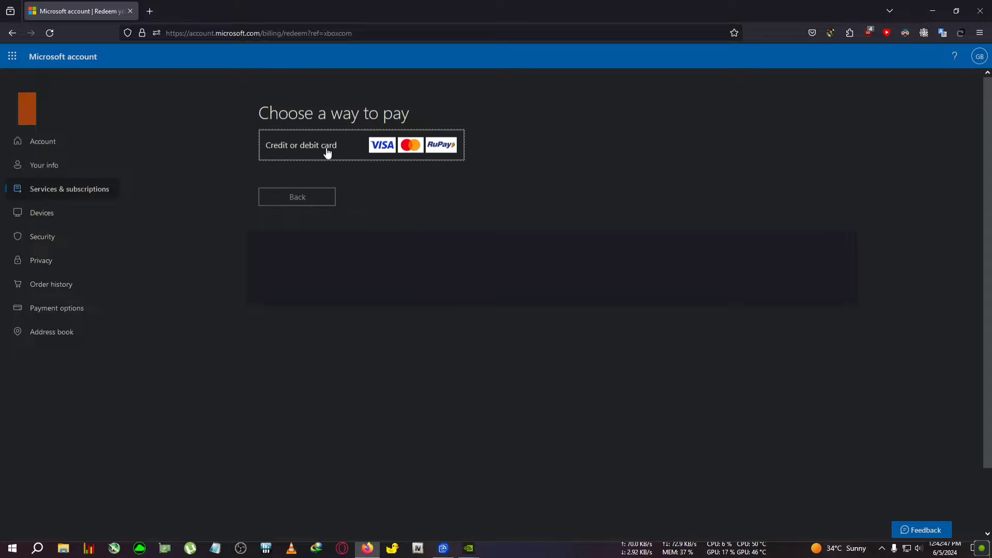
click(327, 150)
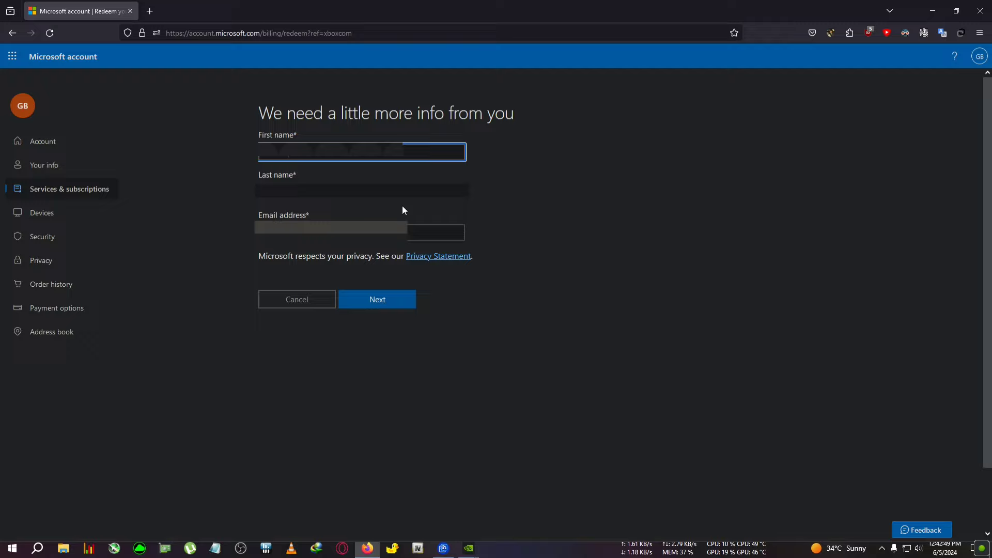
click(383, 300)
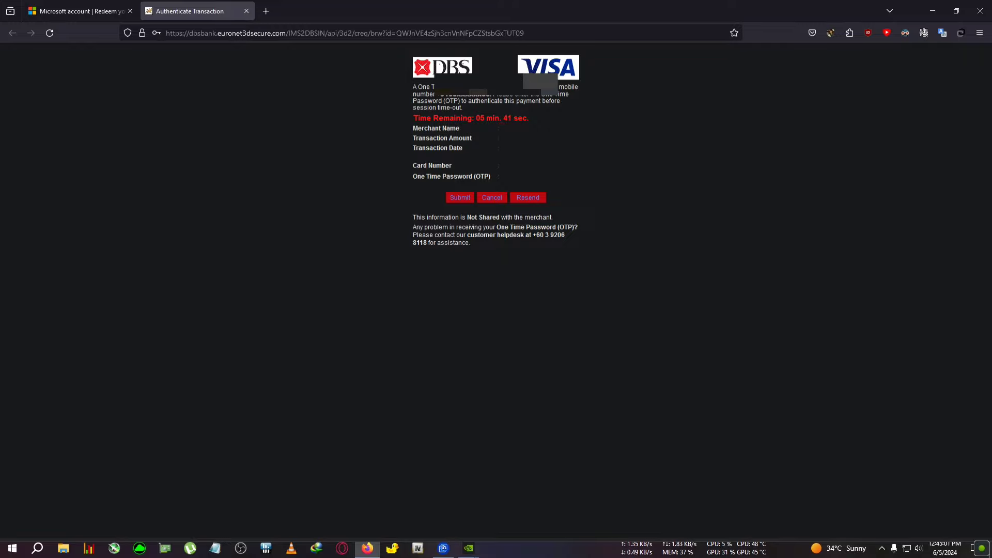
Step: Submit the card's one-time password, then decline Firefox password saving and the Rewards offer
click(459, 201)
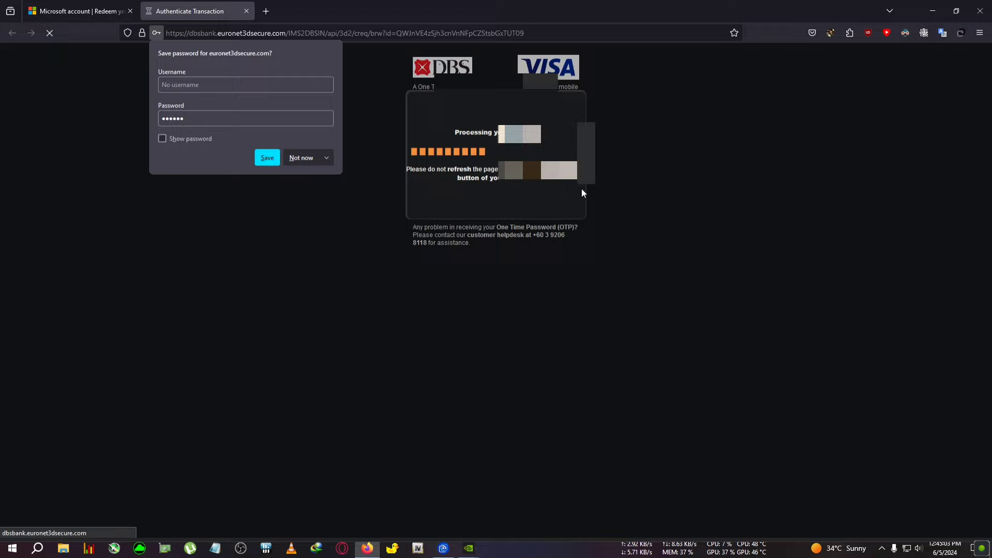
click(299, 157)
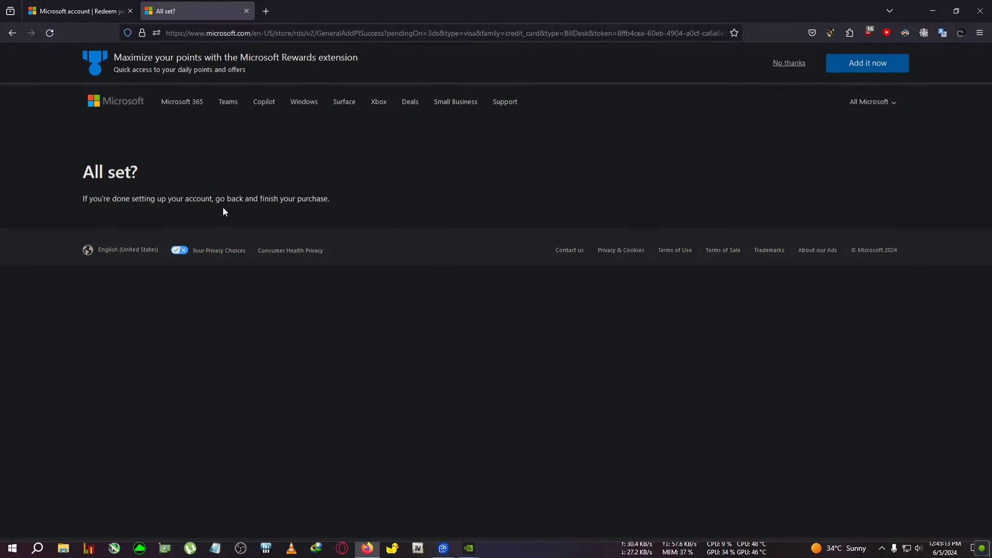
click(791, 64)
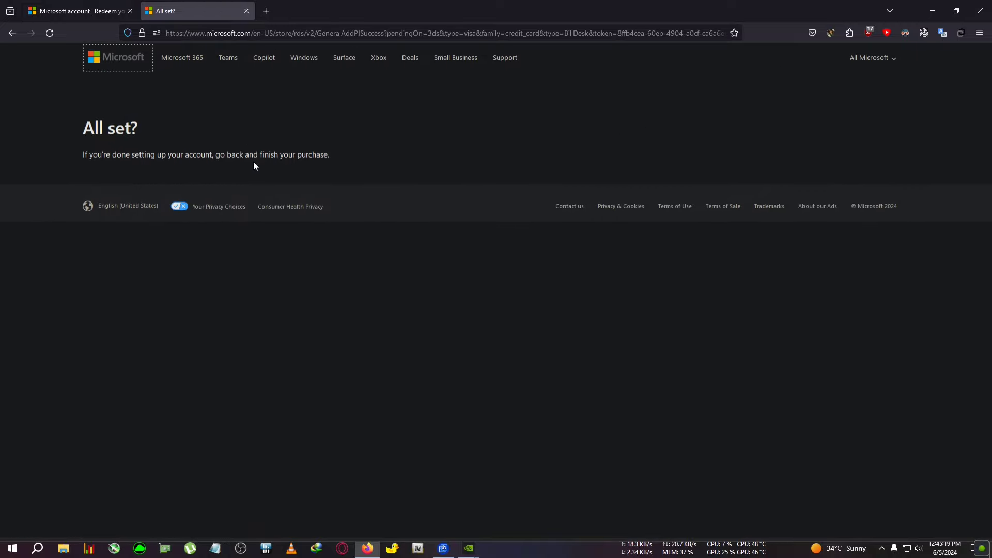
Step: Confirm the PC Game Pass subscription, then download the Xbox app for Windows PC through IDM
click(98, 11)
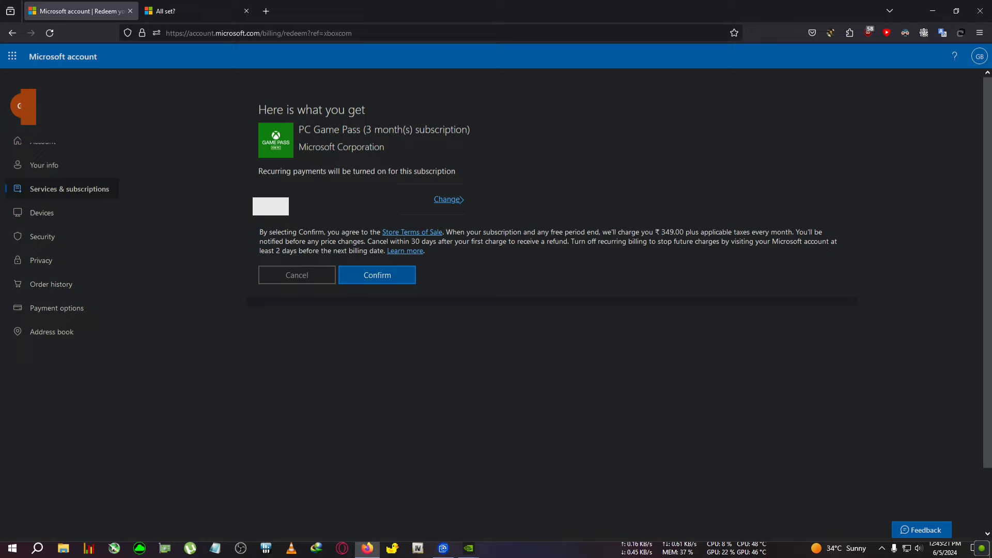
click(390, 281)
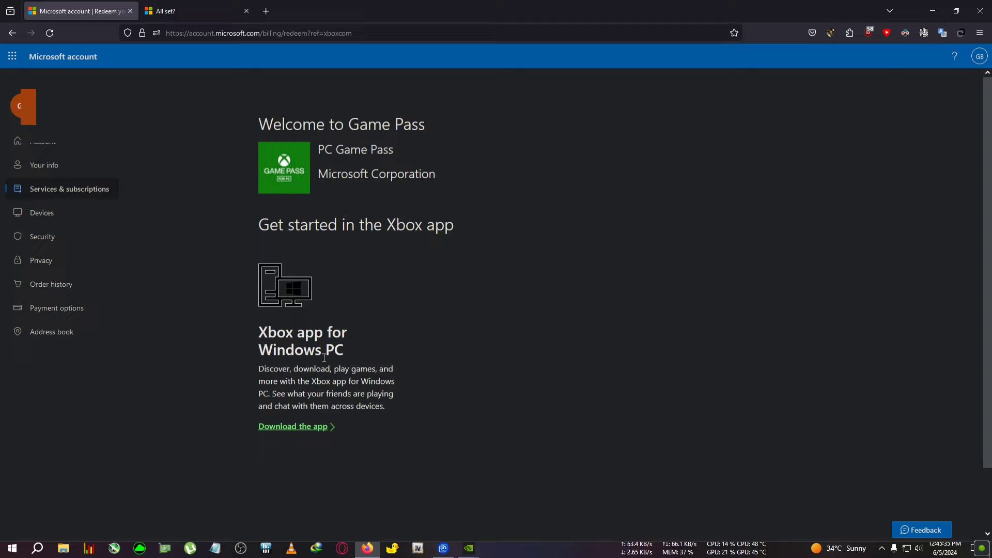
click(323, 427)
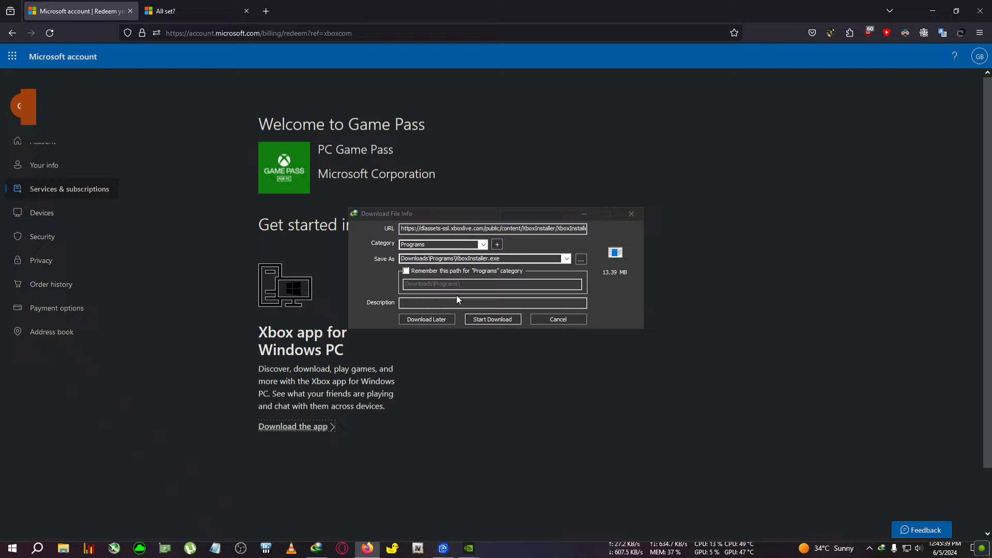
click(492, 317)
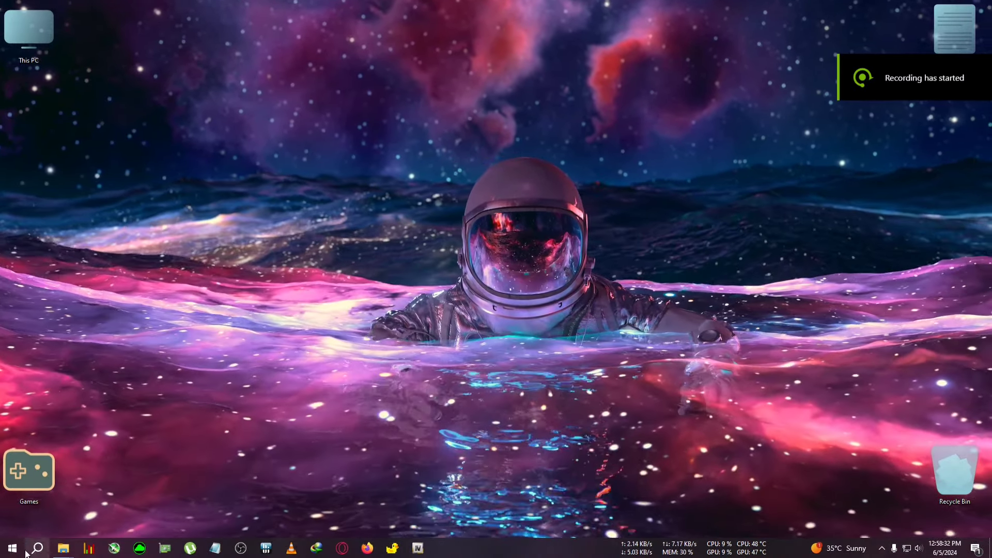
Step: Search for 'x' and launch the Xbox app
click(25, 552)
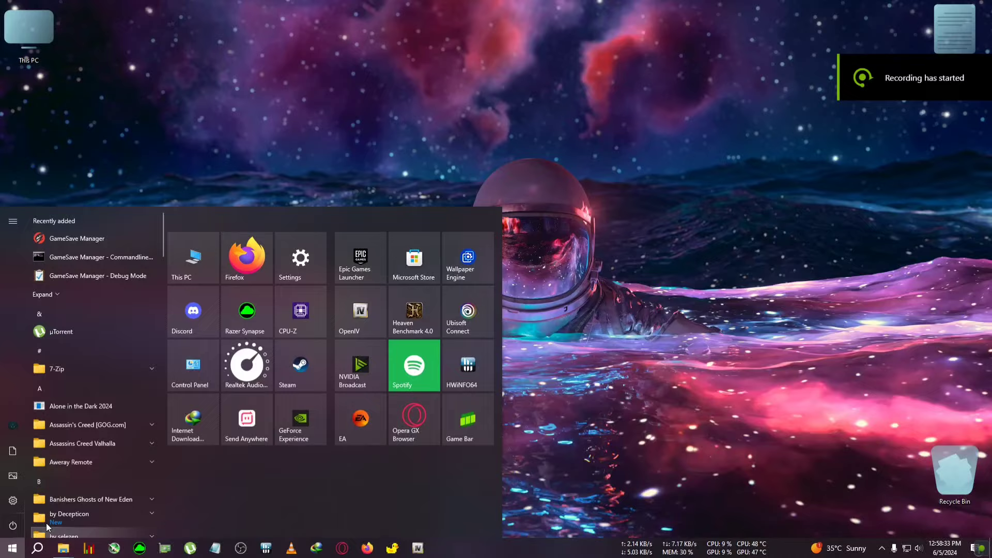
text(x)
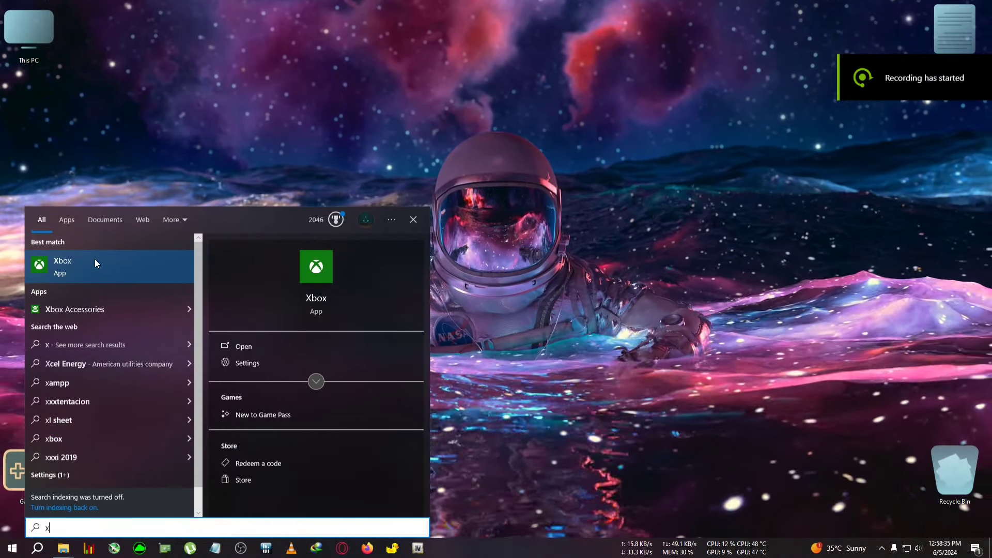
click(77, 268)
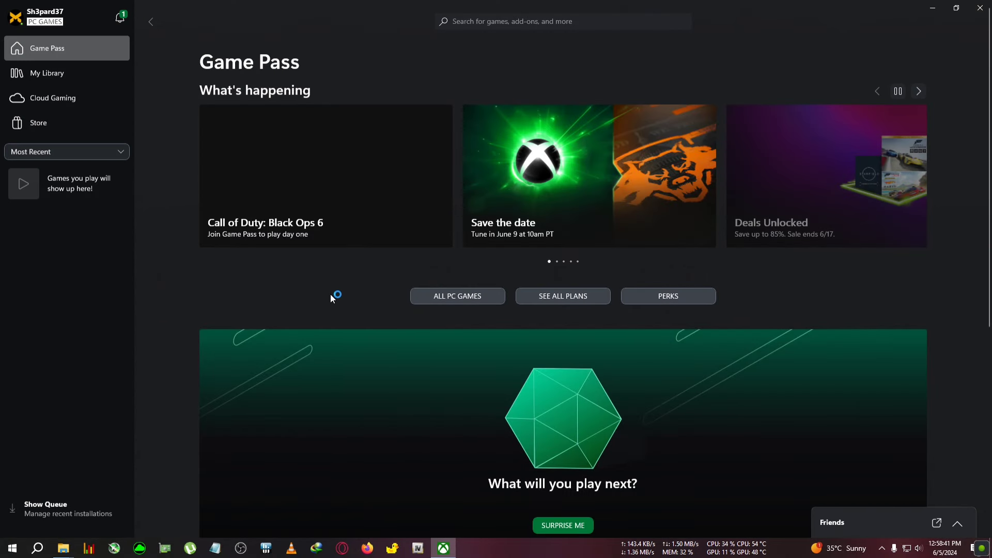
scroll(658, 302, down, 5)
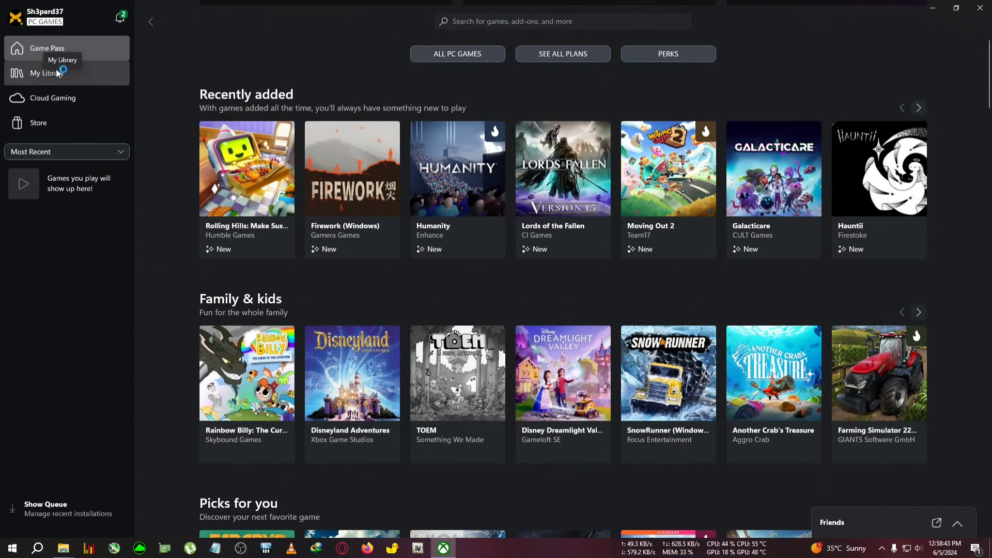
Step: Return from My Library to Game Pass and scroll through Recently added, Family & kids and Picks for you
click(58, 73)
click(62, 53)
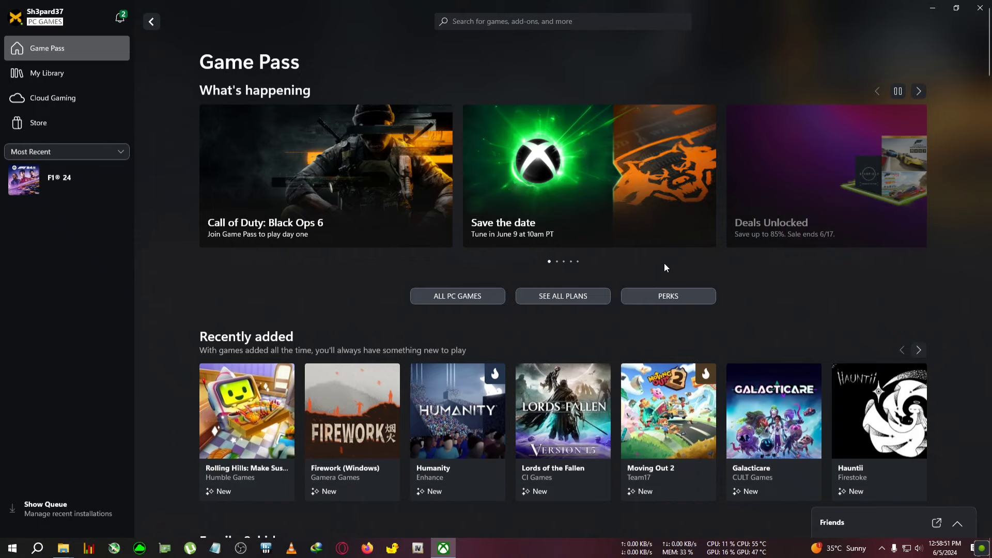
scroll(838, 278, down, 3)
scroll(620, 311, down, 3)
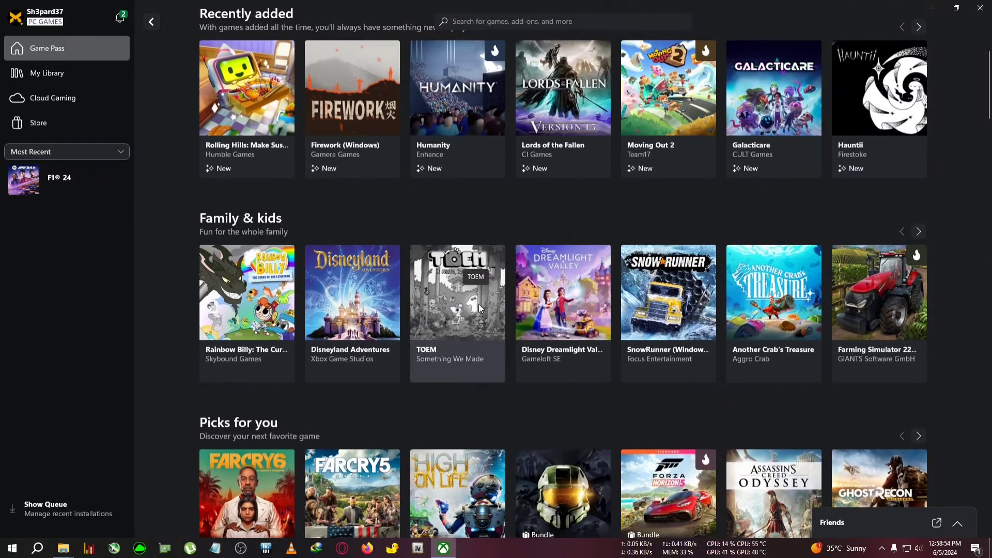
scroll(674, 305, down, 5)
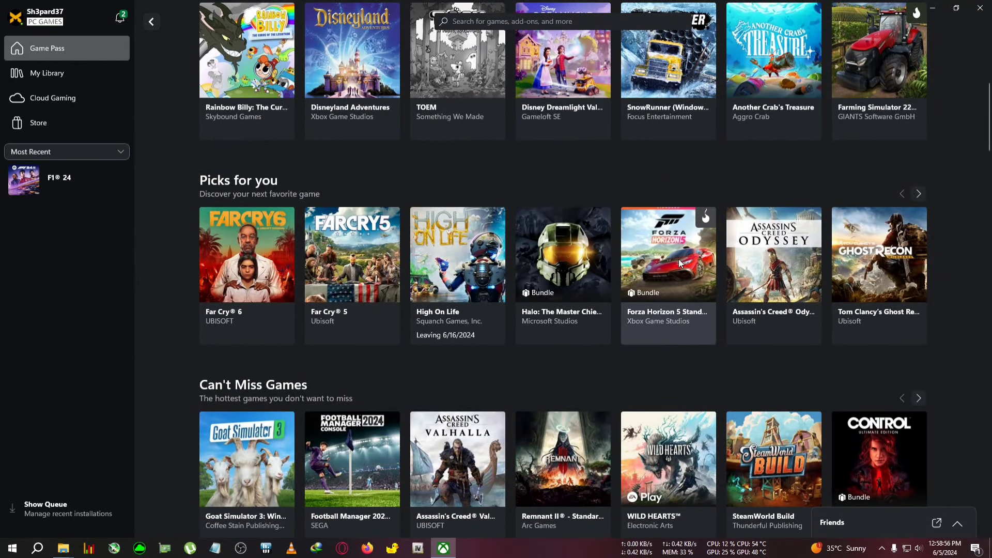
Step: Open Forza Horizon 5 Standard Edition, view its Choose a drive install dialog, then close it
click(672, 249)
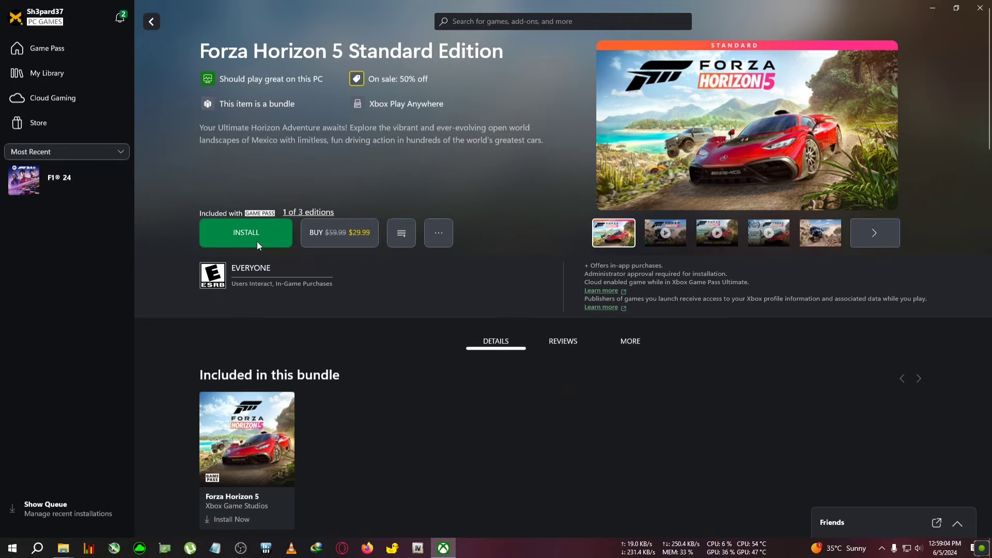
click(268, 235)
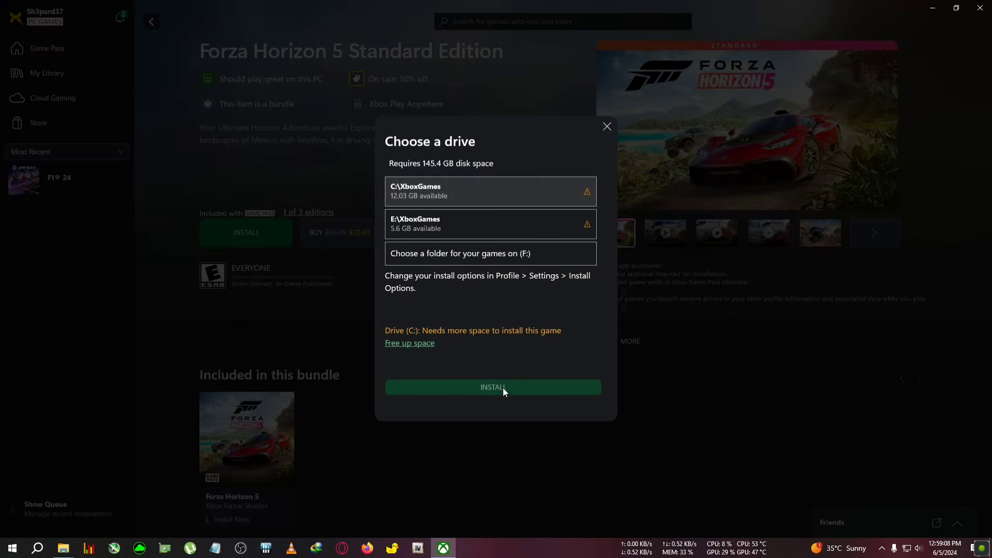
click(608, 128)
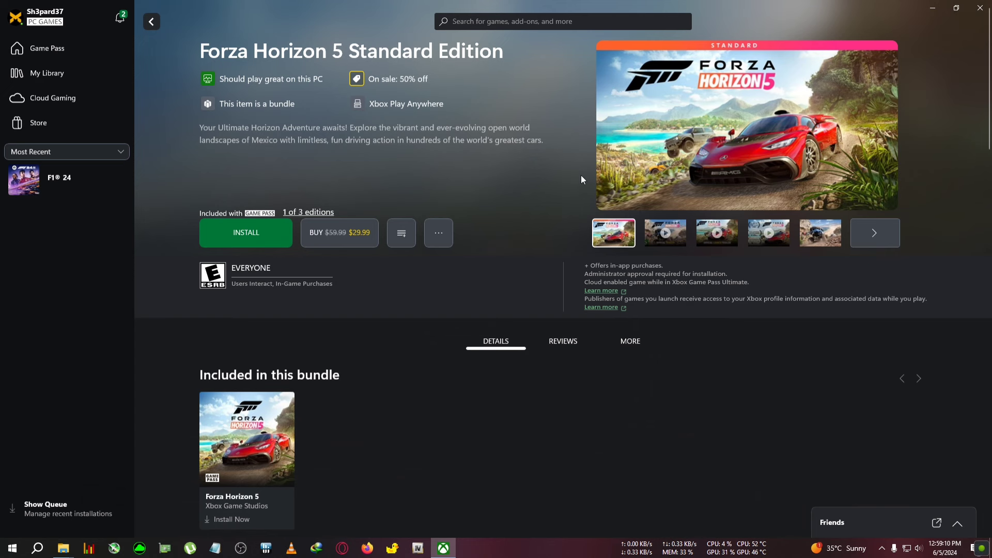
Step: Return to the Game Pass home, page the Recently added carousel and scroll through the upper rows
click(44, 49)
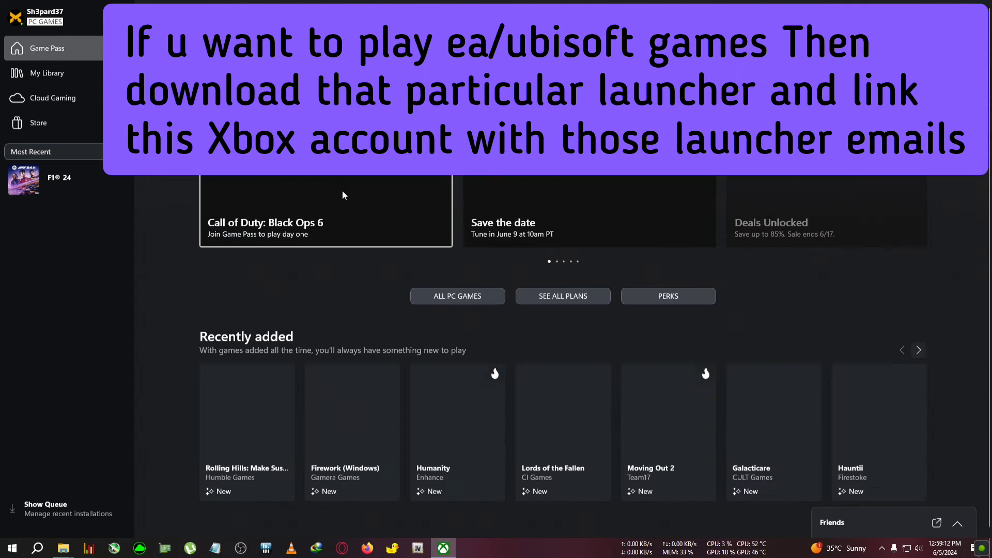
scroll(765, 305, down, 3)
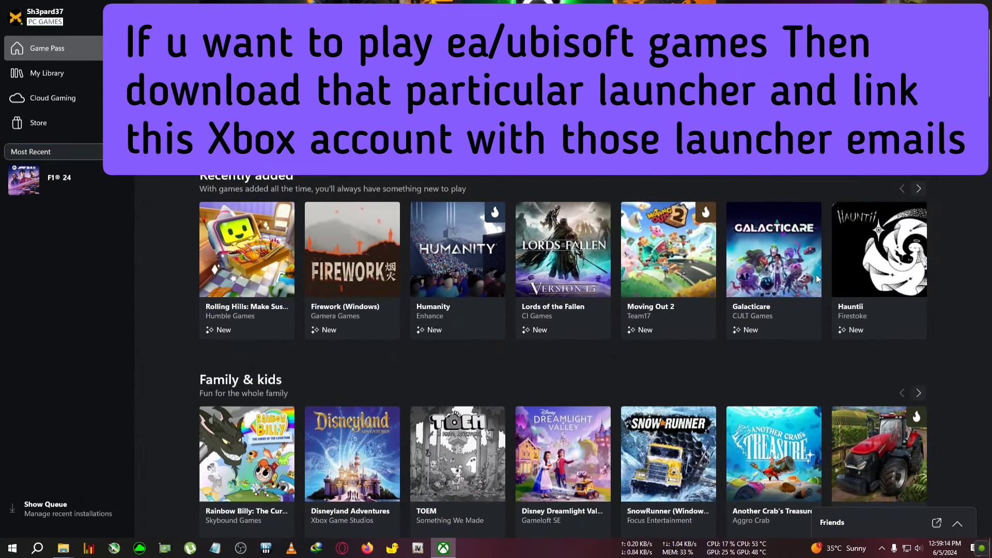
click(919, 189)
scroll(924, 212, down, 1)
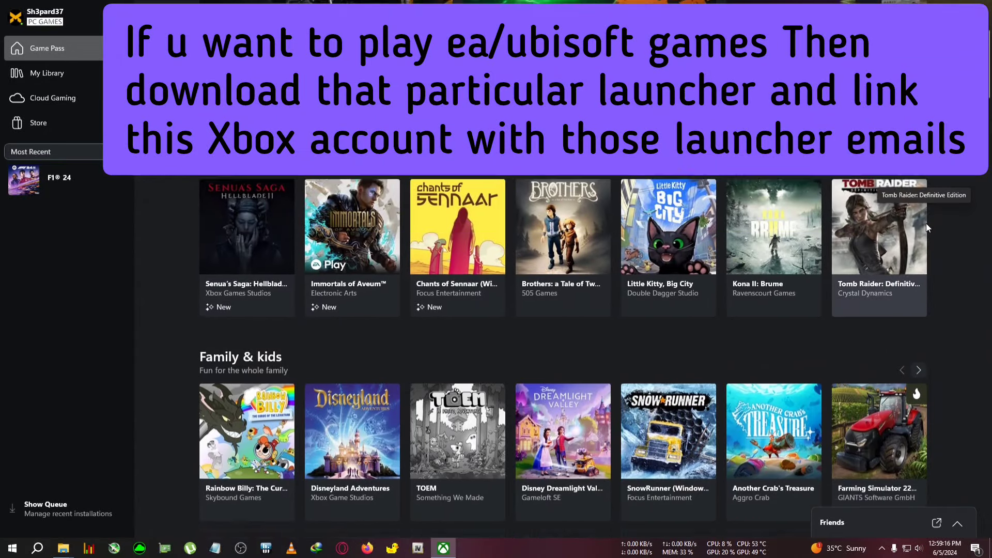
scroll(926, 232, down, 5)
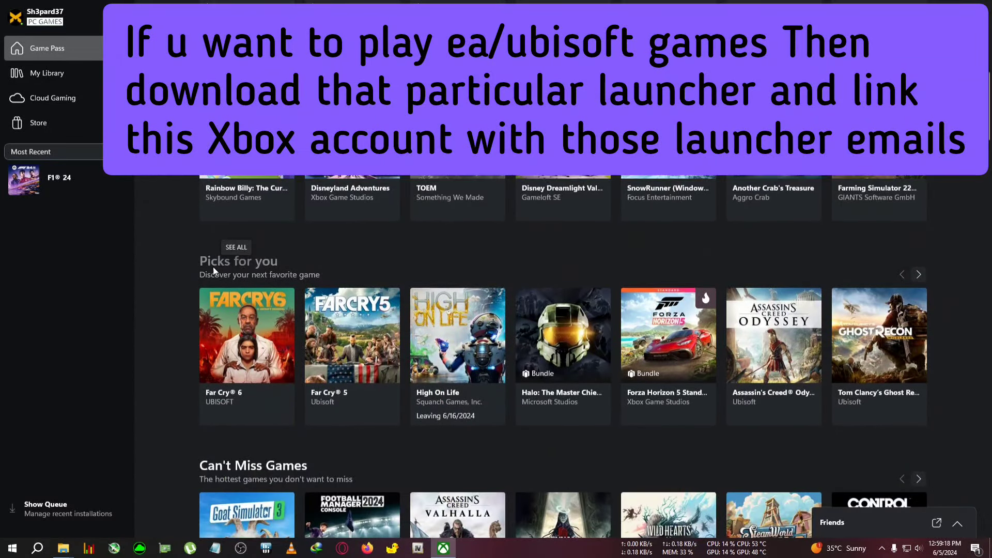
scroll(227, 309, down, 3)
scroll(298, 305, down, 2)
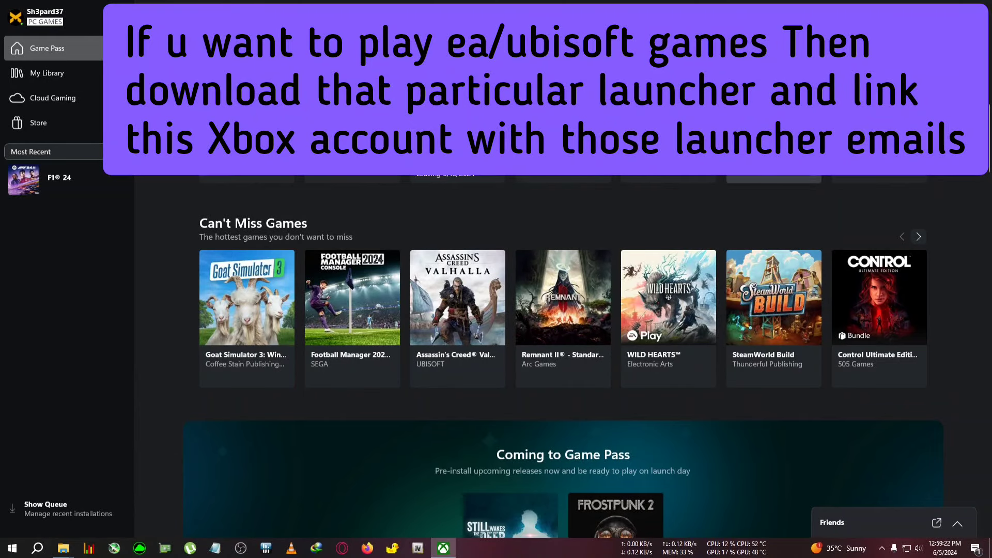
scroll(686, 280, down, 4)
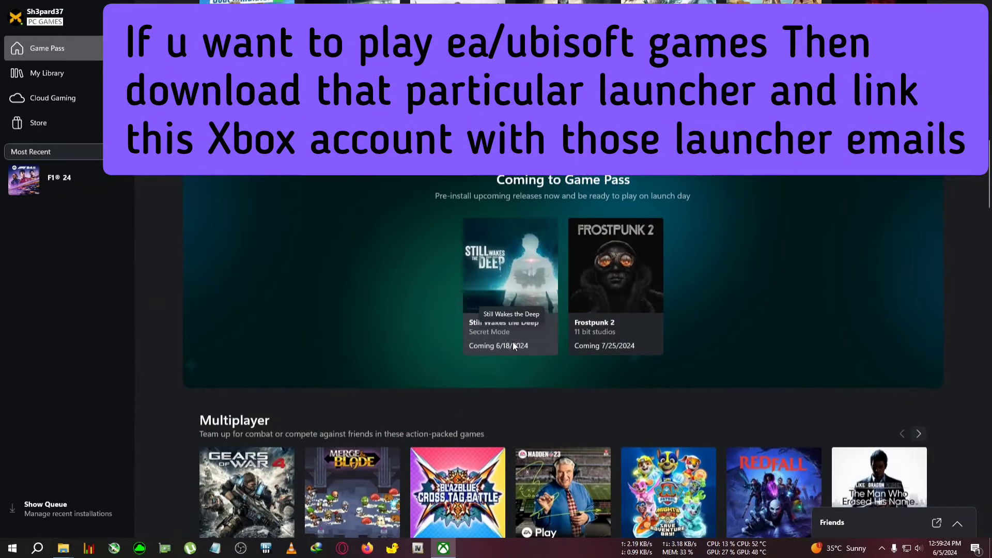
scroll(513, 342, down, 5)
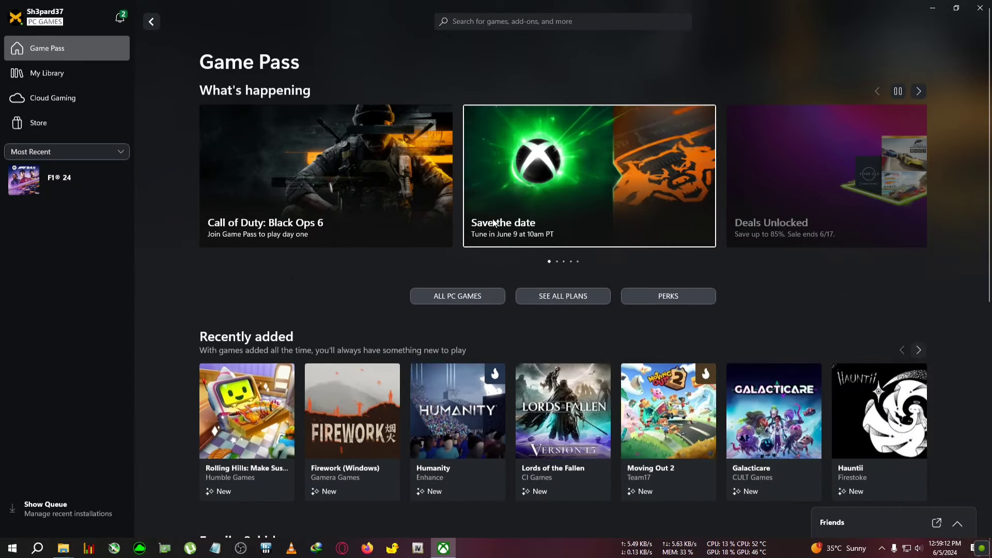
scroll(717, 325, down, 3)
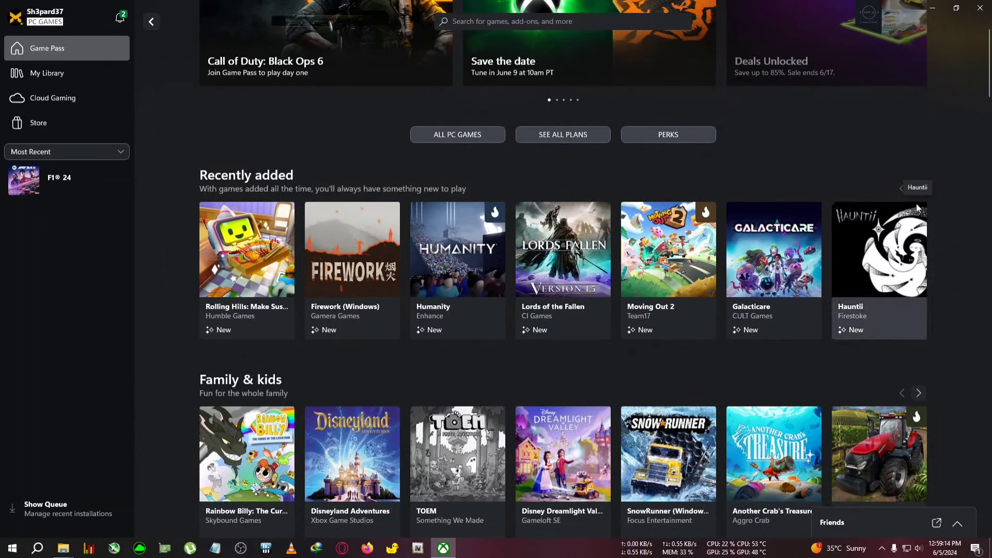
Step: Page Recently added again and scroll down through Trending Now, Top Rated, Leaving soon, Day one releases and EA Play
click(919, 189)
scroll(927, 243, down, 5)
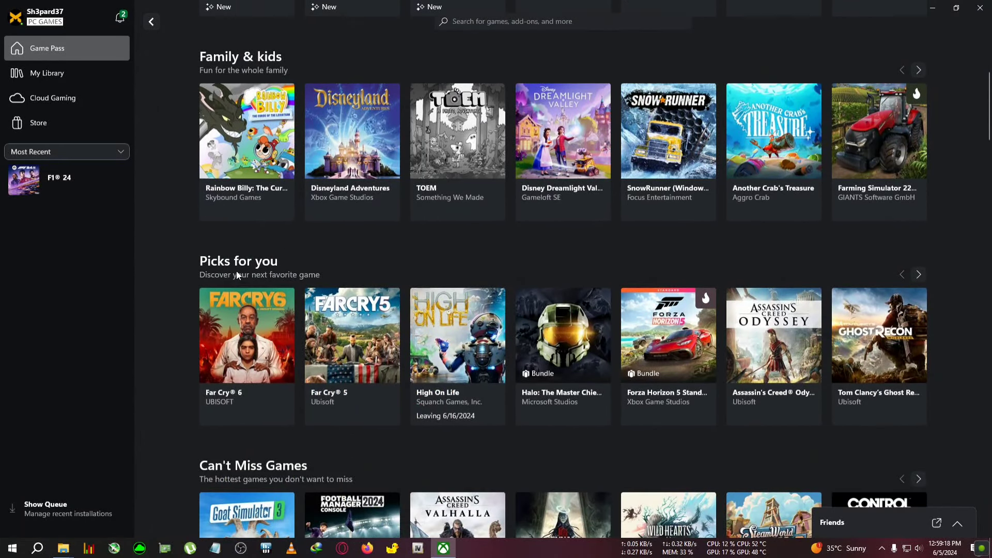
scroll(258, 281, down, 4)
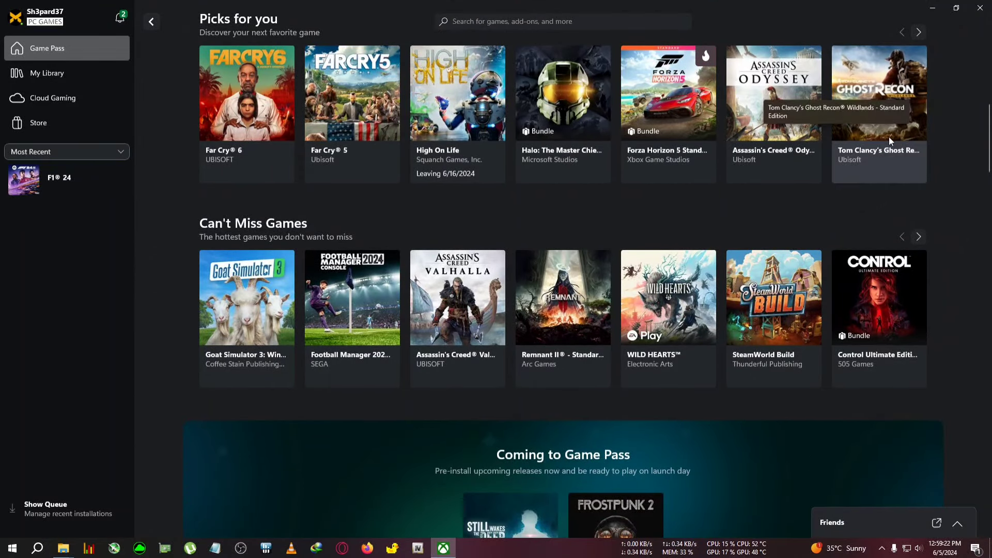
scroll(798, 265, down, 4)
scroll(379, 313, down, 4)
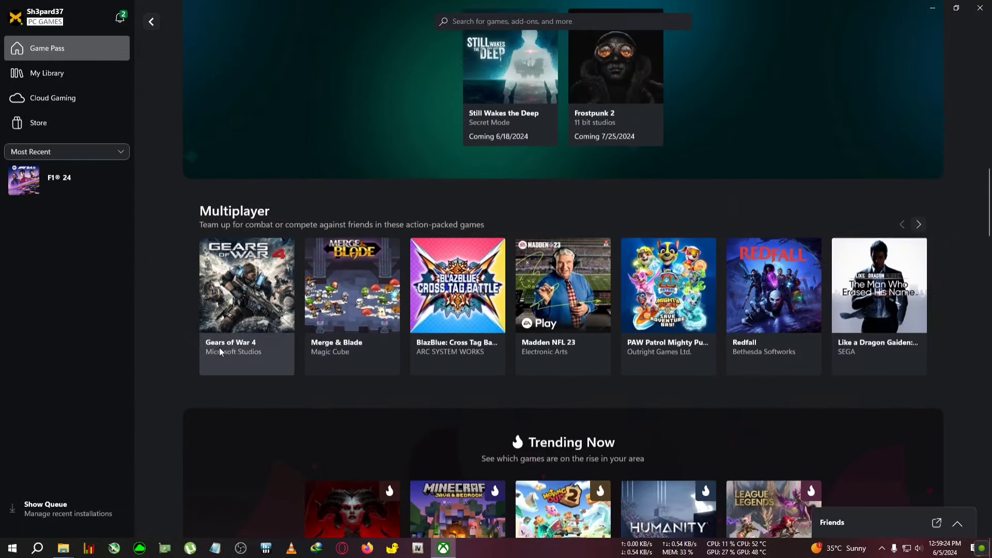
scroll(775, 300, down, 2)
scroll(686, 293, down, 3)
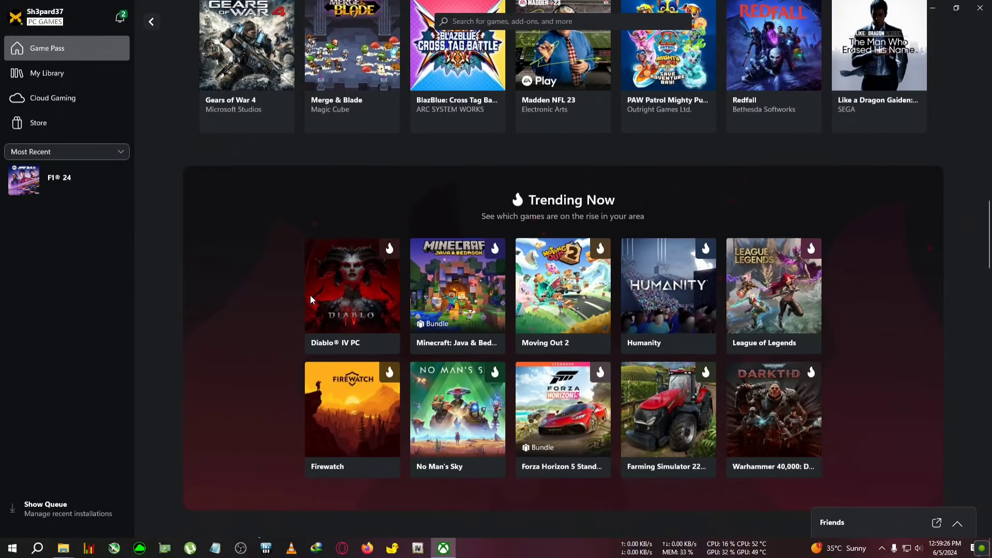
scroll(684, 339, down, 1)
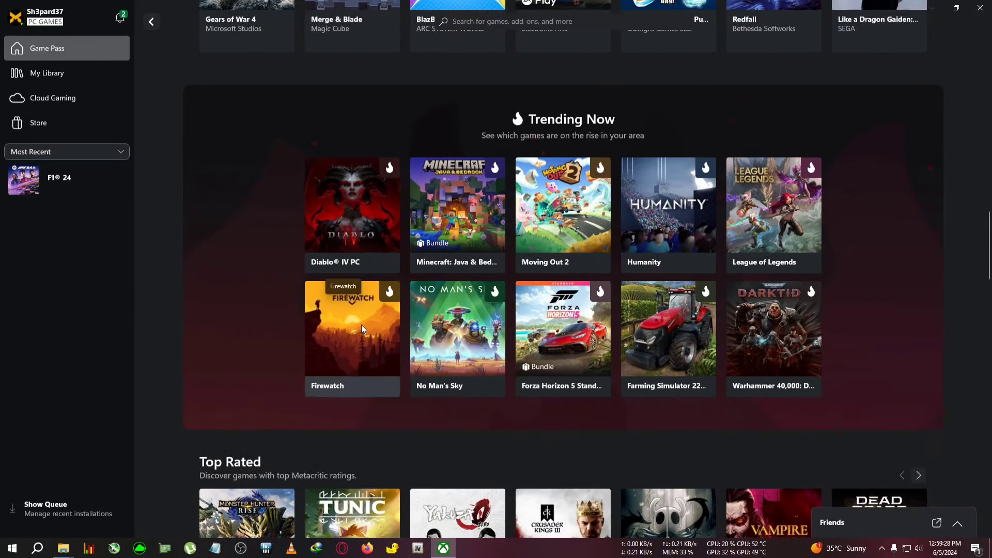
scroll(892, 225, down, 2)
scroll(891, 225, down, 3)
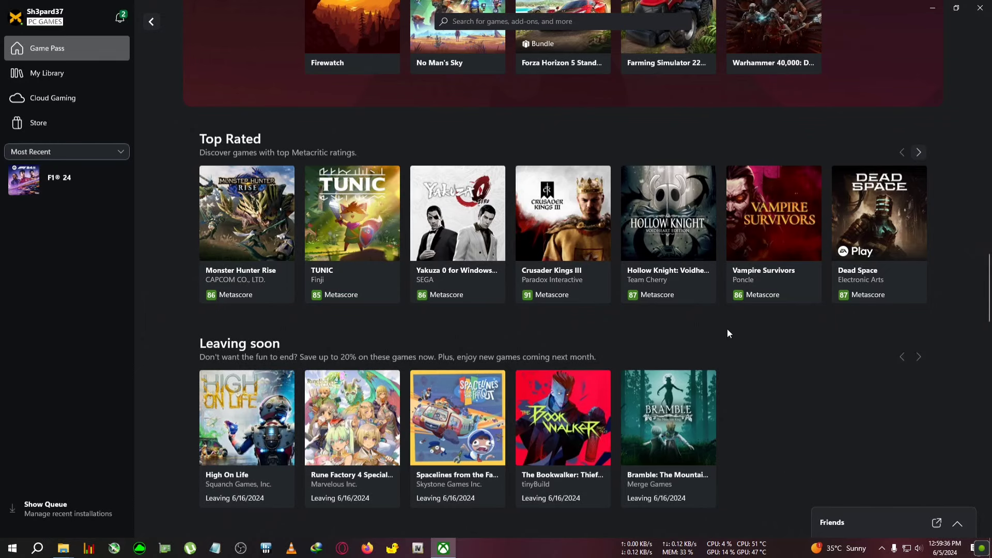
scroll(190, 331, down, 5)
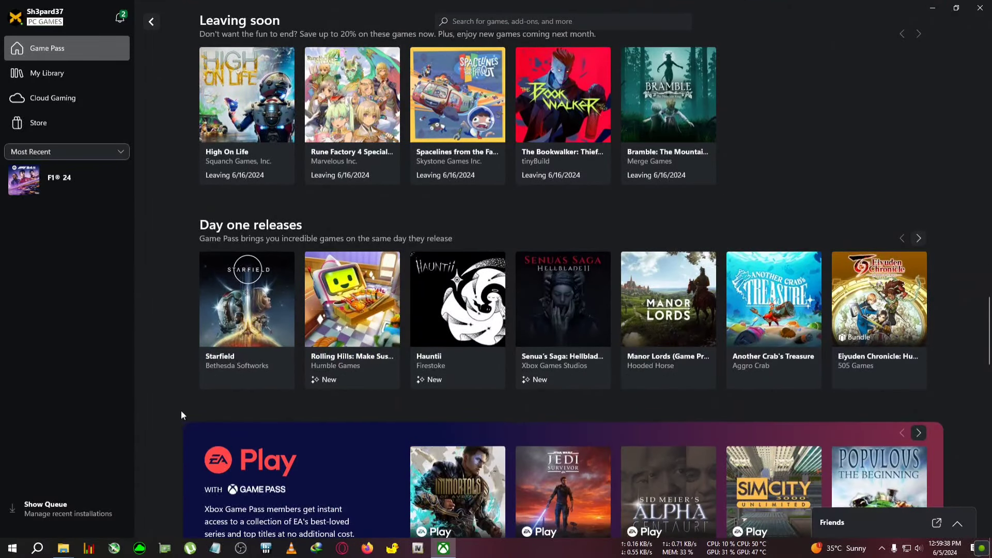